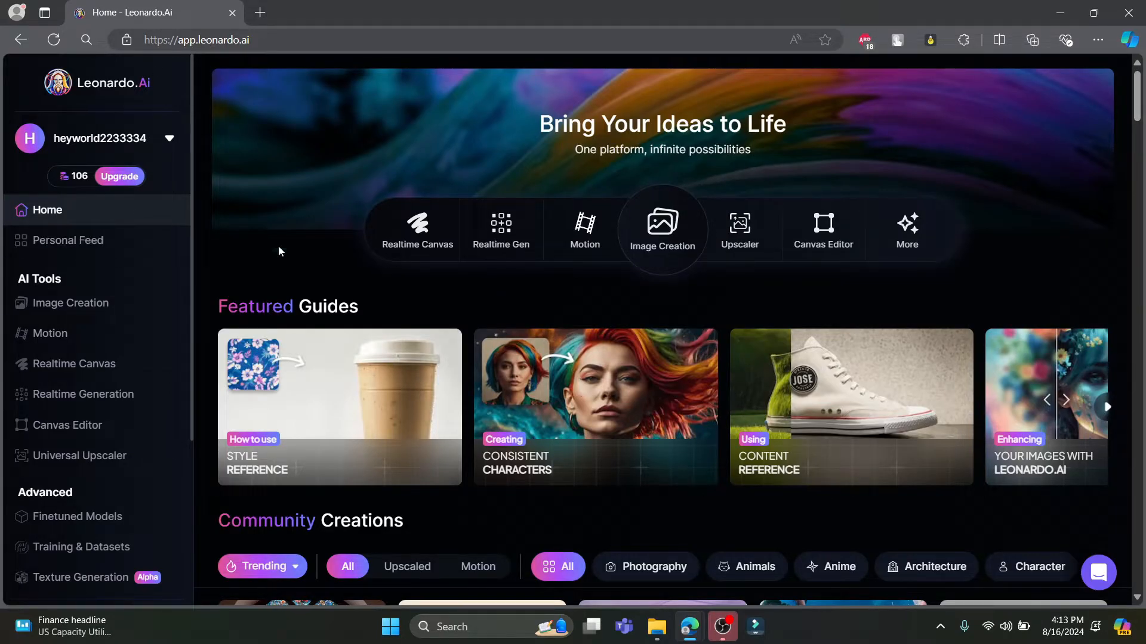
Remove both reference images from Image Creation, clear the existing prompt, and return to the home page
left_click(672, 253)
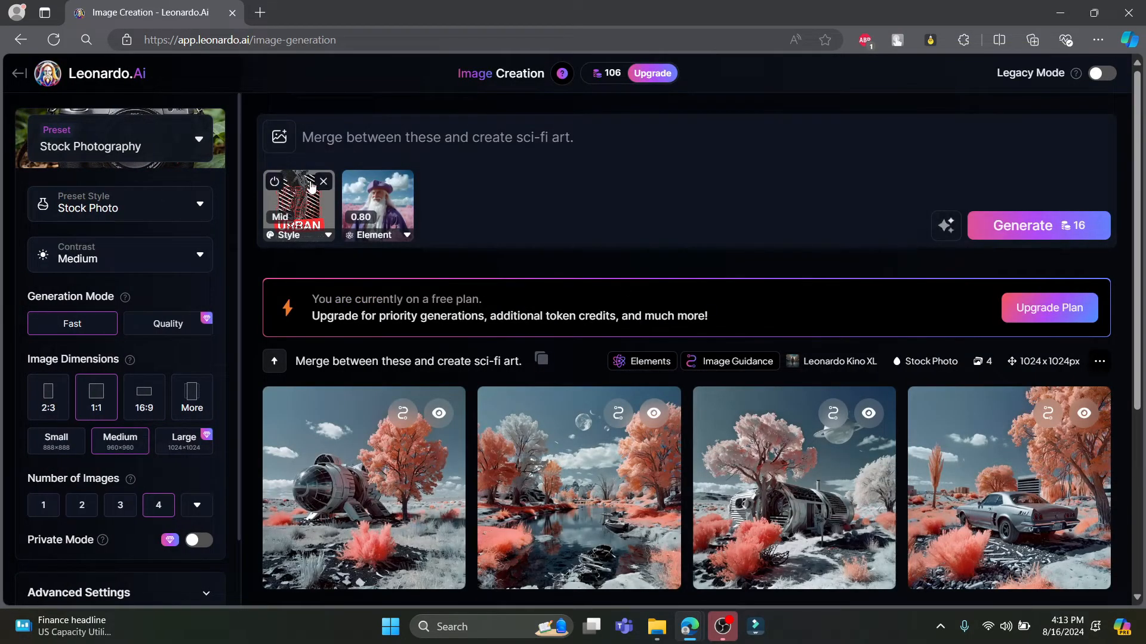
left_click(322, 182)
left_click(324, 182)
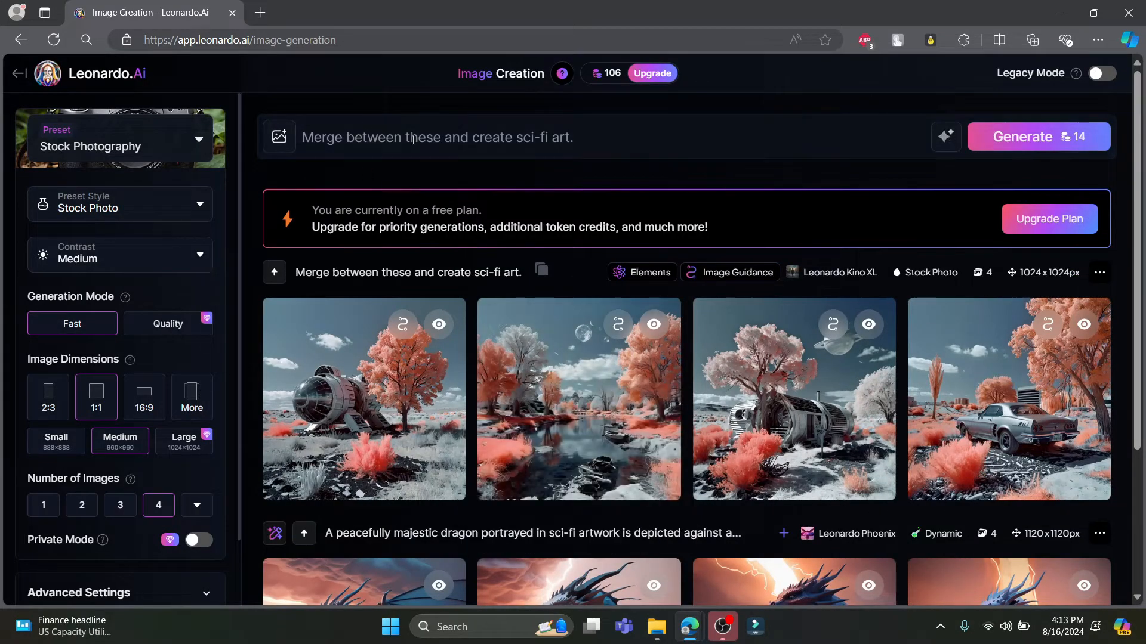
left_click_drag(744, 138, 283, 130)
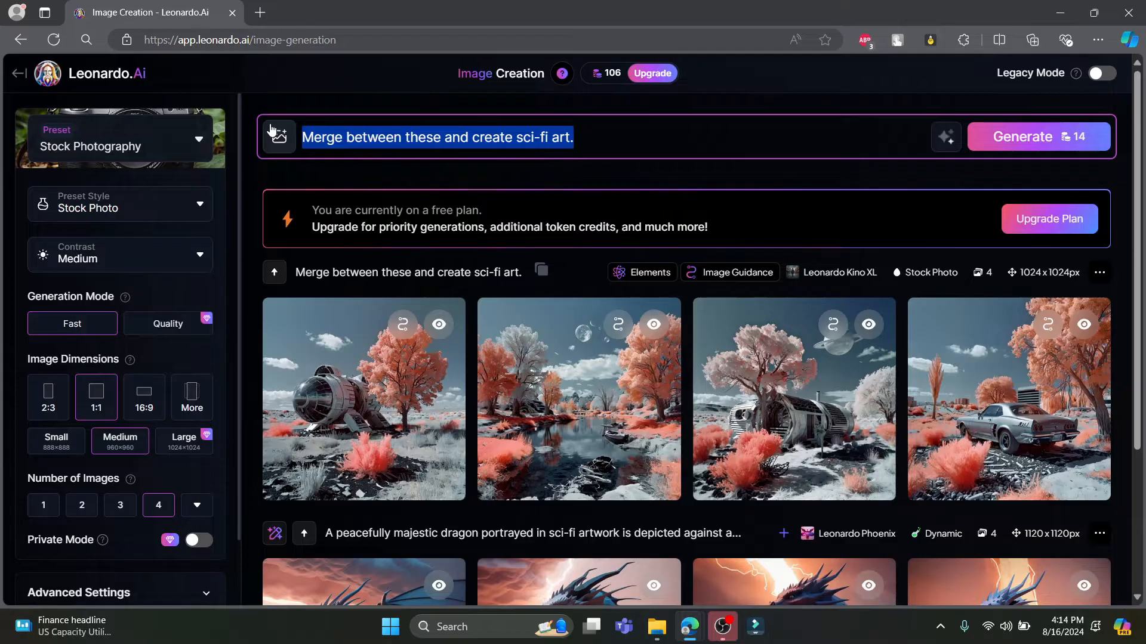
key("BackSpace")
left_click(89, 75)
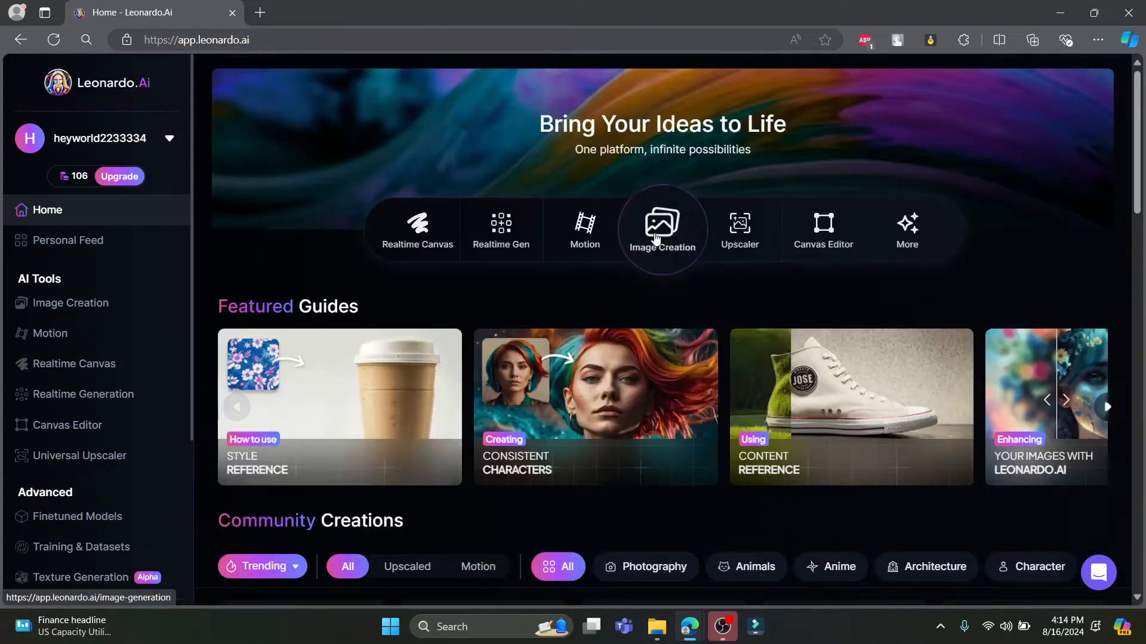
Browse the community creations on the home page and filter them by Sci-Fi
scroll(511, 485, "down", 8)
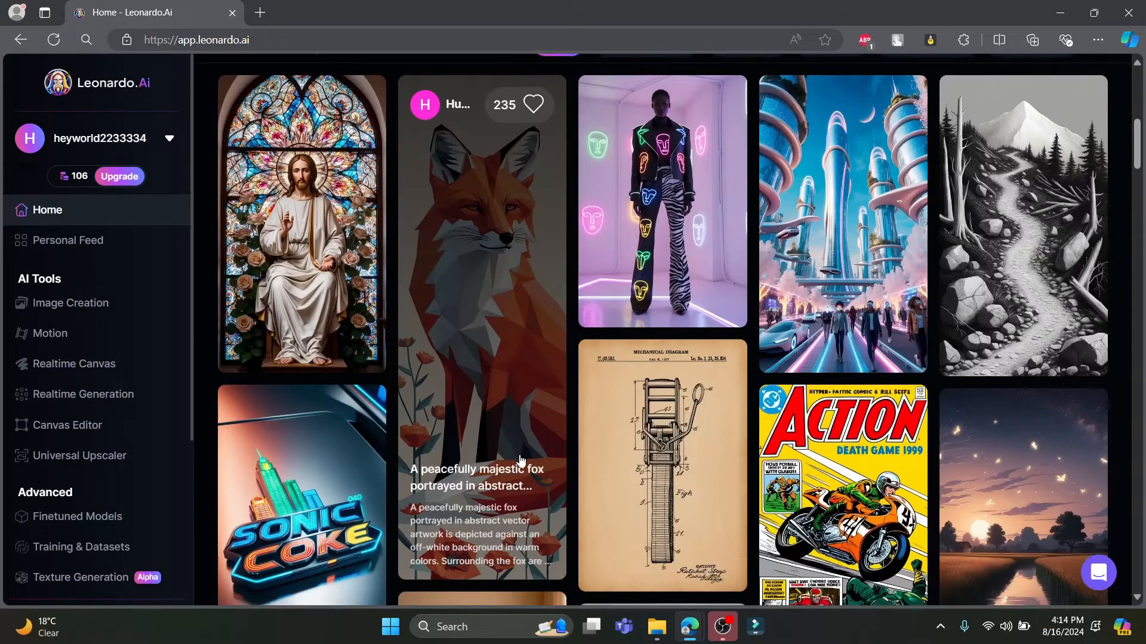
scroll(519, 459, "down", 5)
scroll(550, 452, "up", 9)
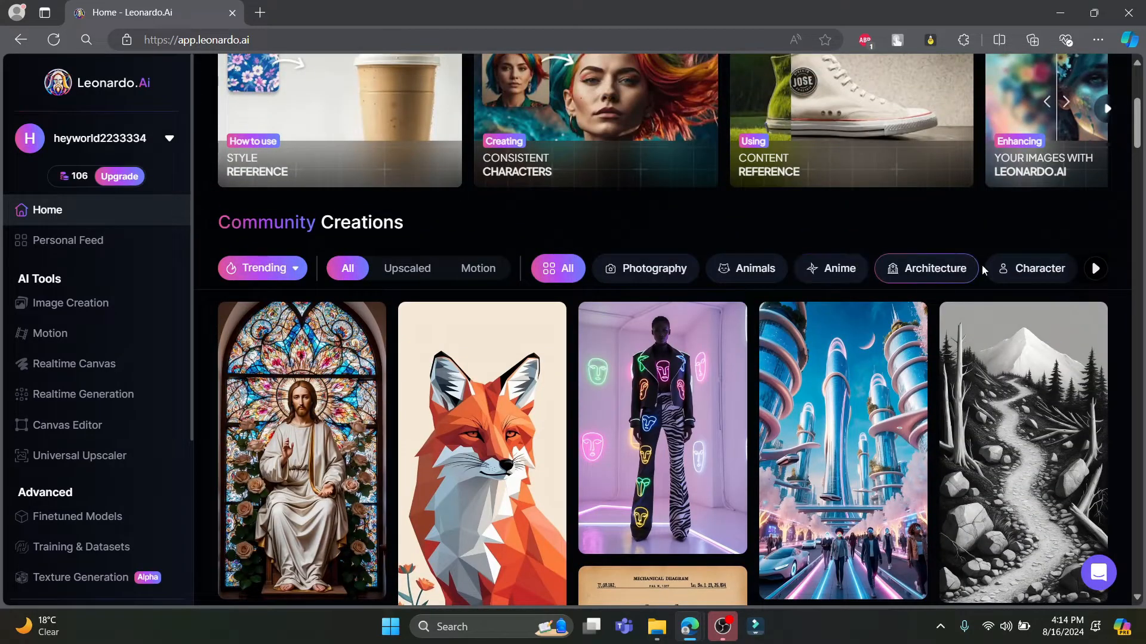
left_click(1095, 268)
left_click(1094, 266)
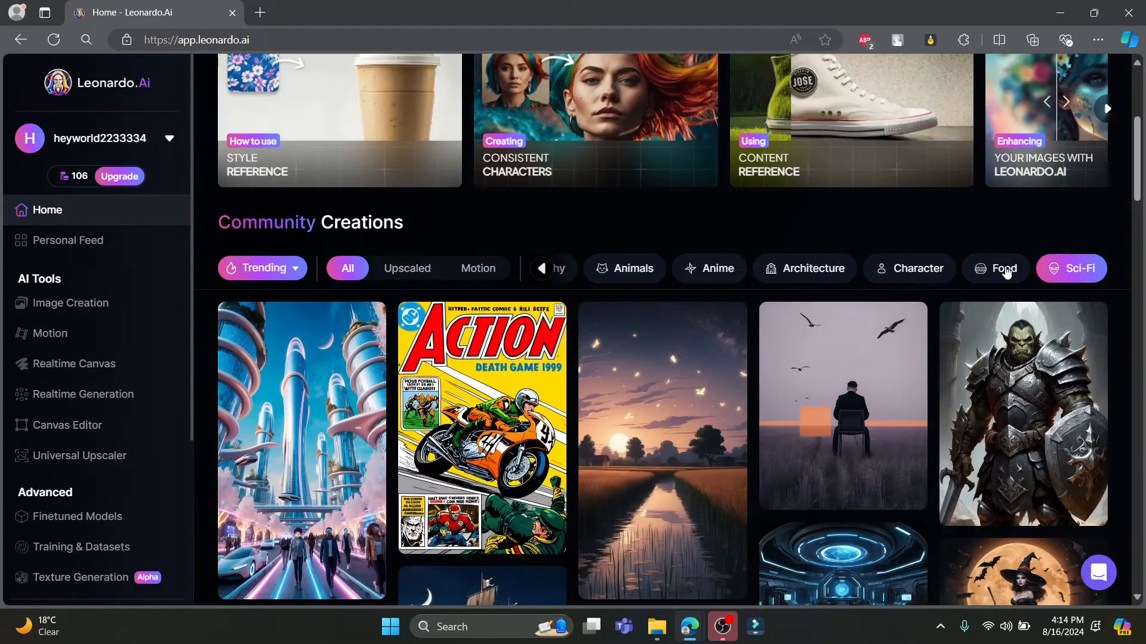
scroll(991, 328, "down", 8)
scroll(982, 388, "up", 6)
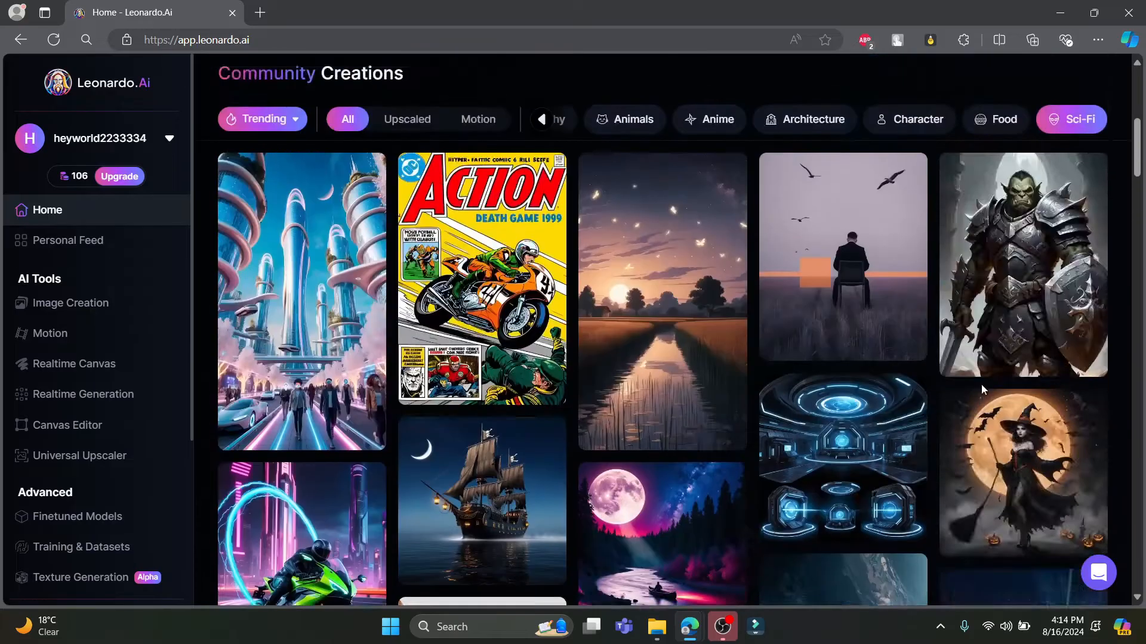
scroll(981, 385, "up", 3)
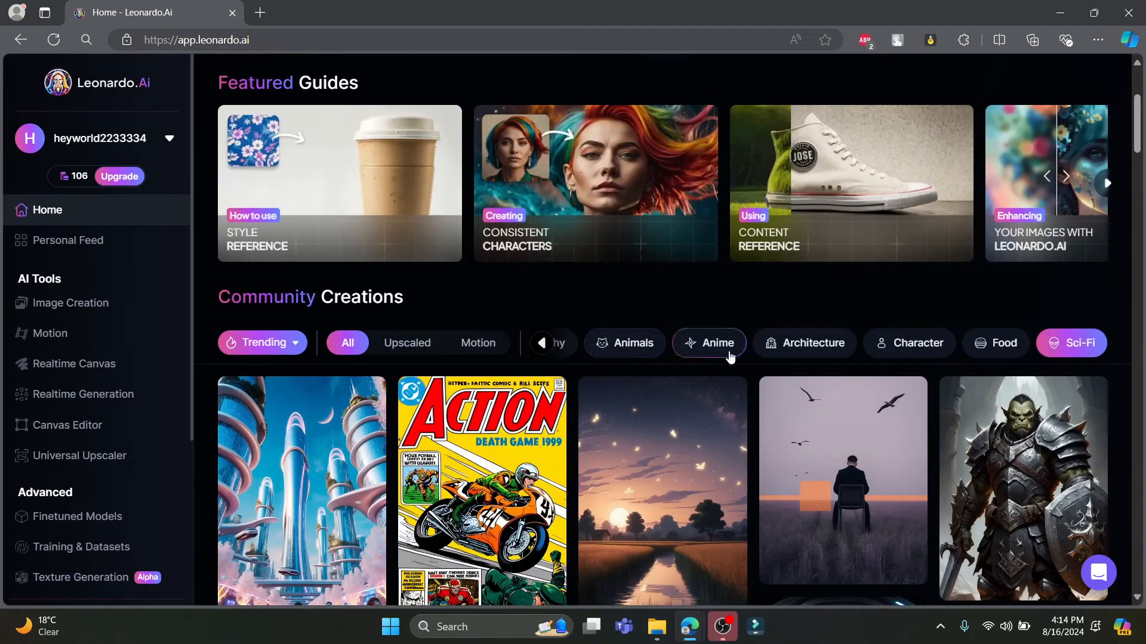
Switch the community creations filter to Anime and Architecture to look over other categories
left_click(731, 356)
left_click(843, 348)
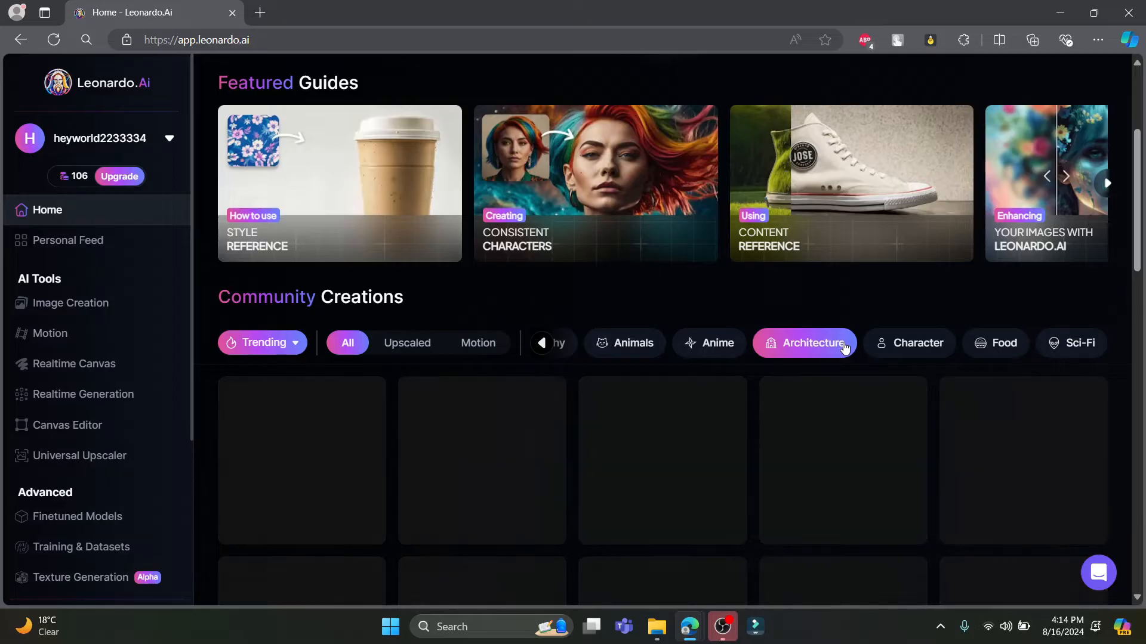
scroll(841, 350, "down", 2)
scroll(758, 289, "up", 1)
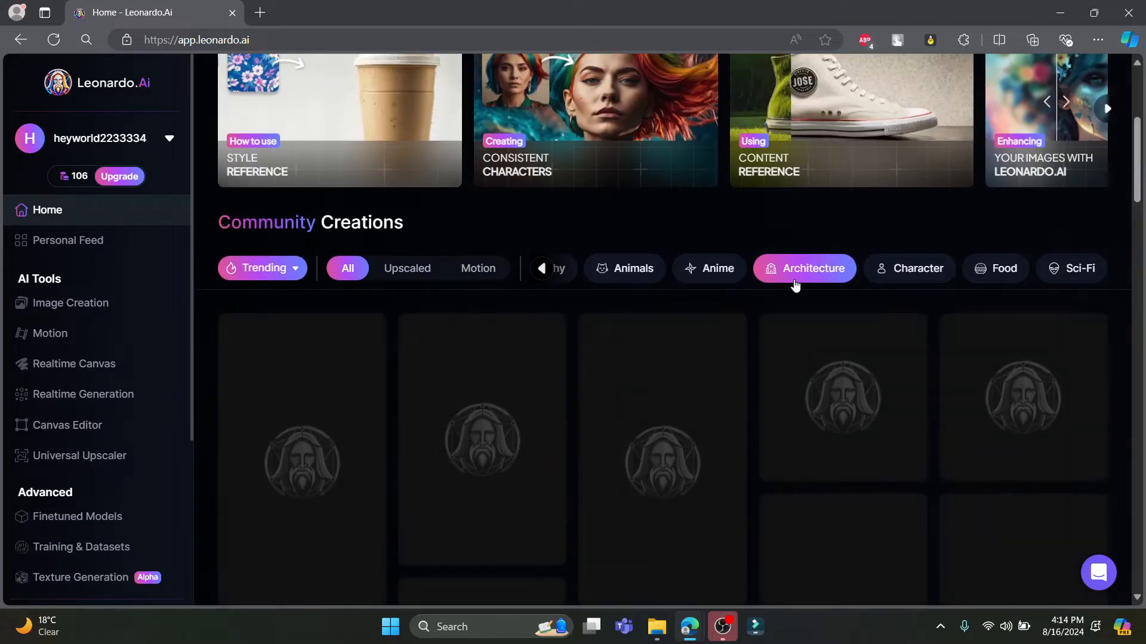
Try to copy the prompt text from the details of the "Garden in Rainstorm" community image
scroll(662, 418, "down", 6)
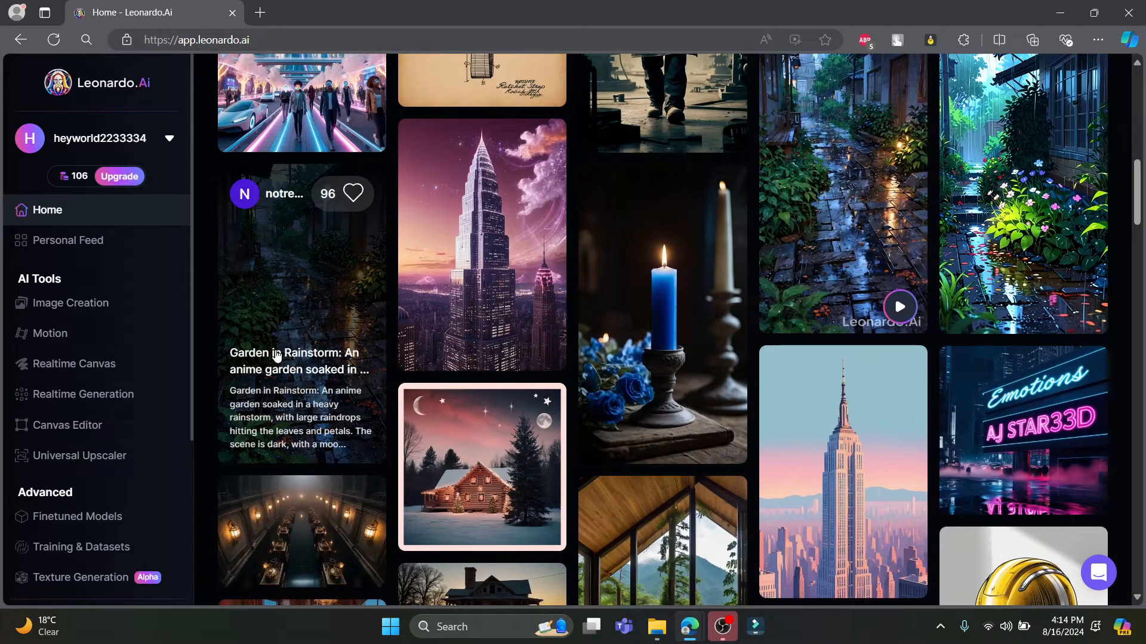
left_click(278, 356)
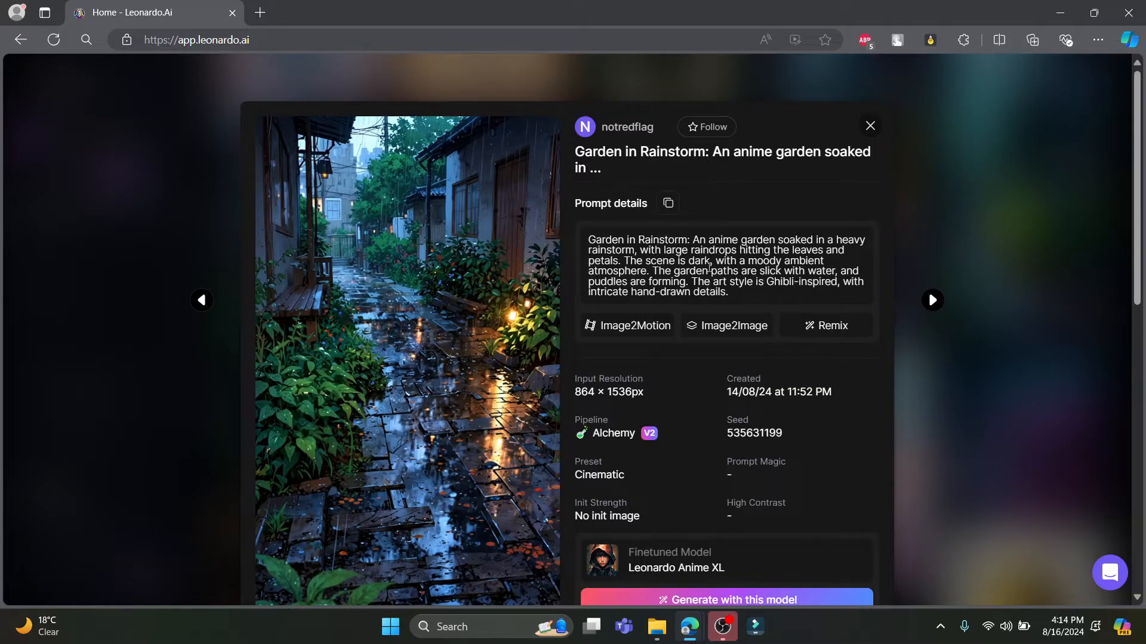
left_click_drag(733, 292, 599, 238)
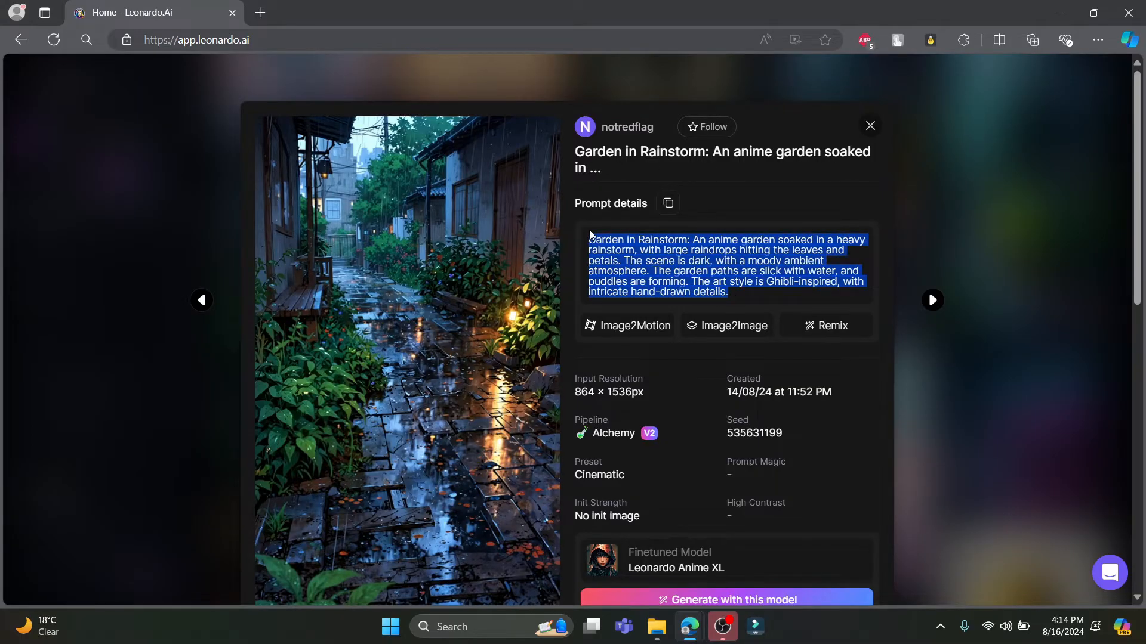
left_click(1012, 89)
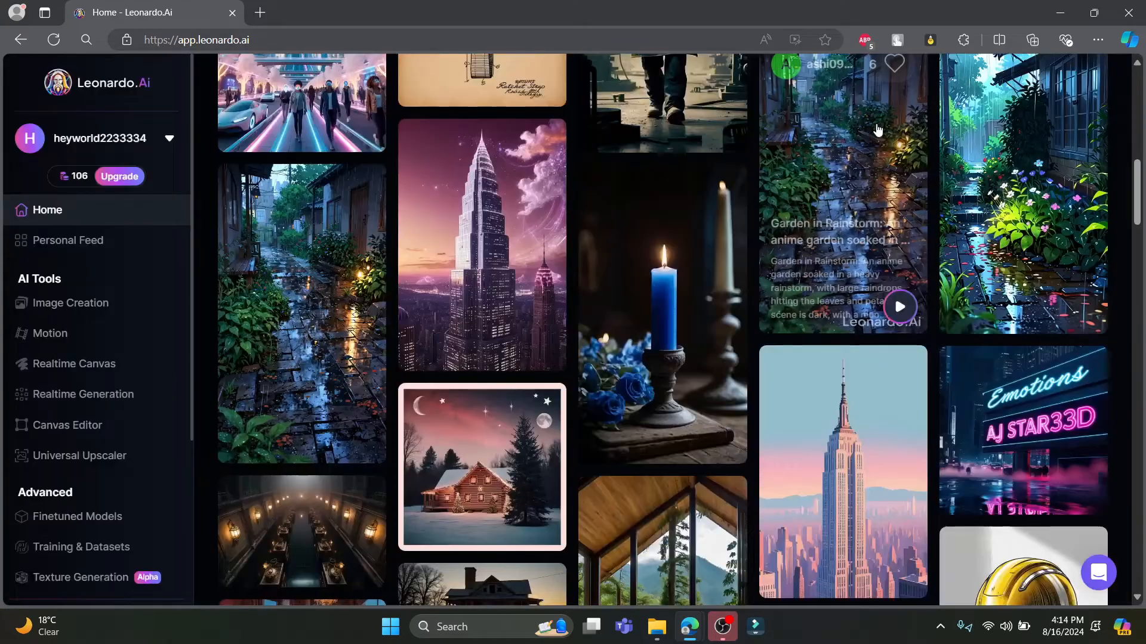
Try to paste the copied community prompt into the Image Creation prompt, and go back to the home page
scroll(389, 258, "up", 10)
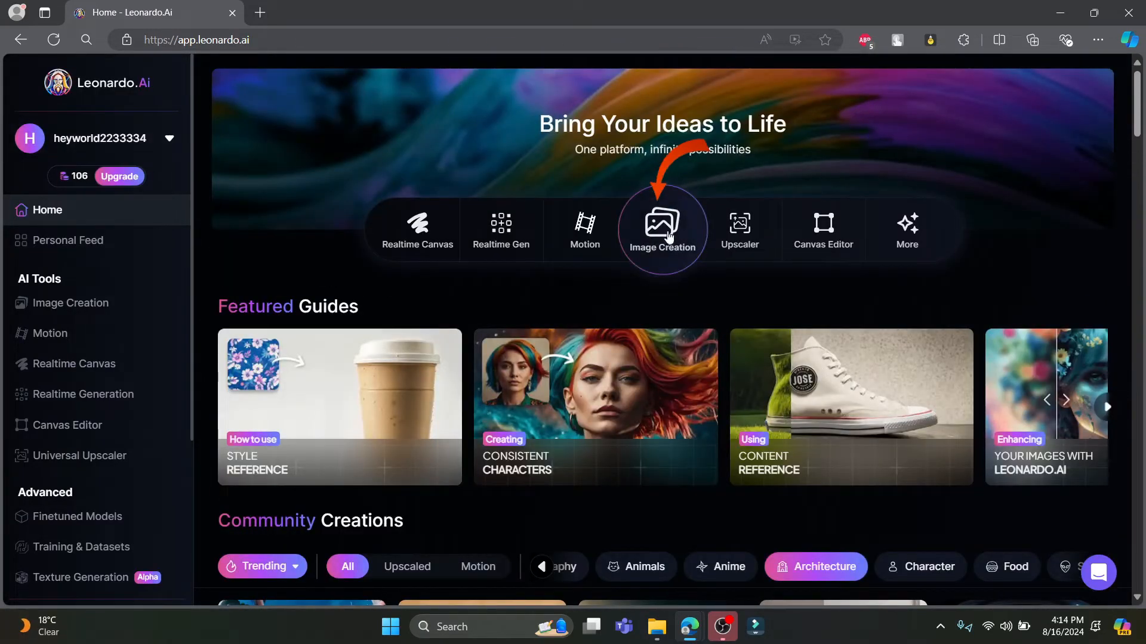
left_click(661, 226)
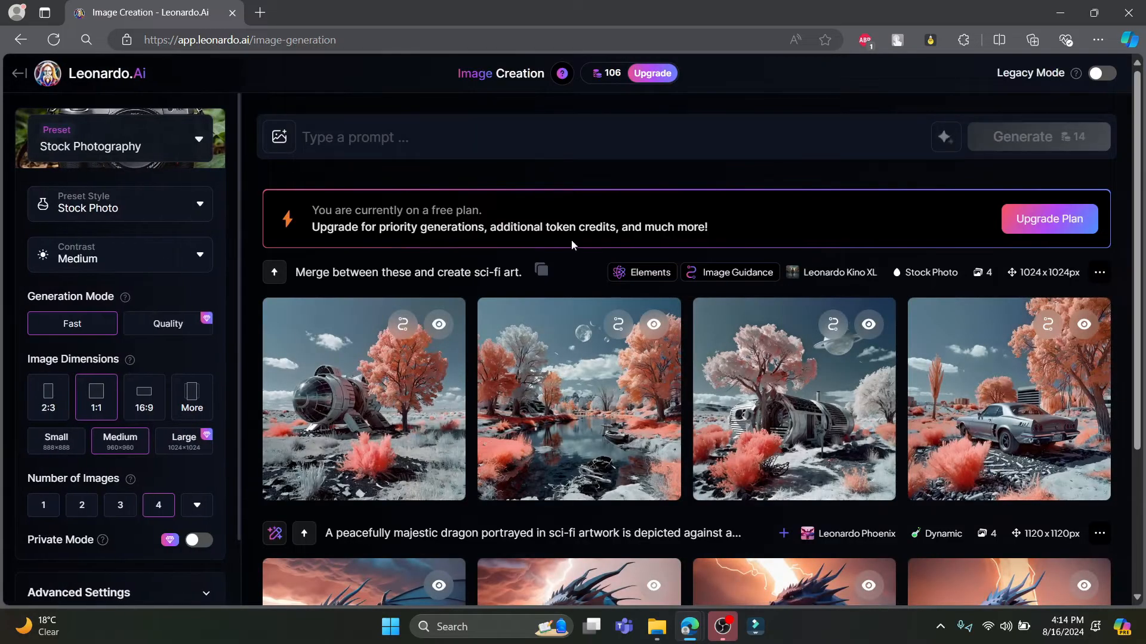
left_click(489, 144)
type("Use image prompts in leonardo ai")
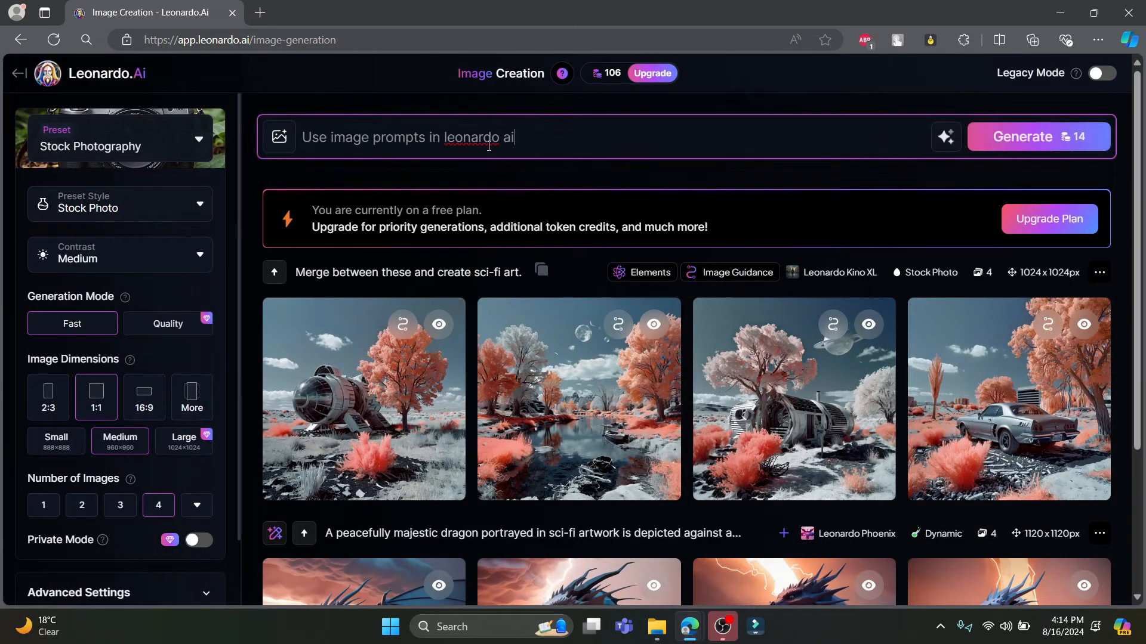
left_click_drag(529, 149, 206, 150)
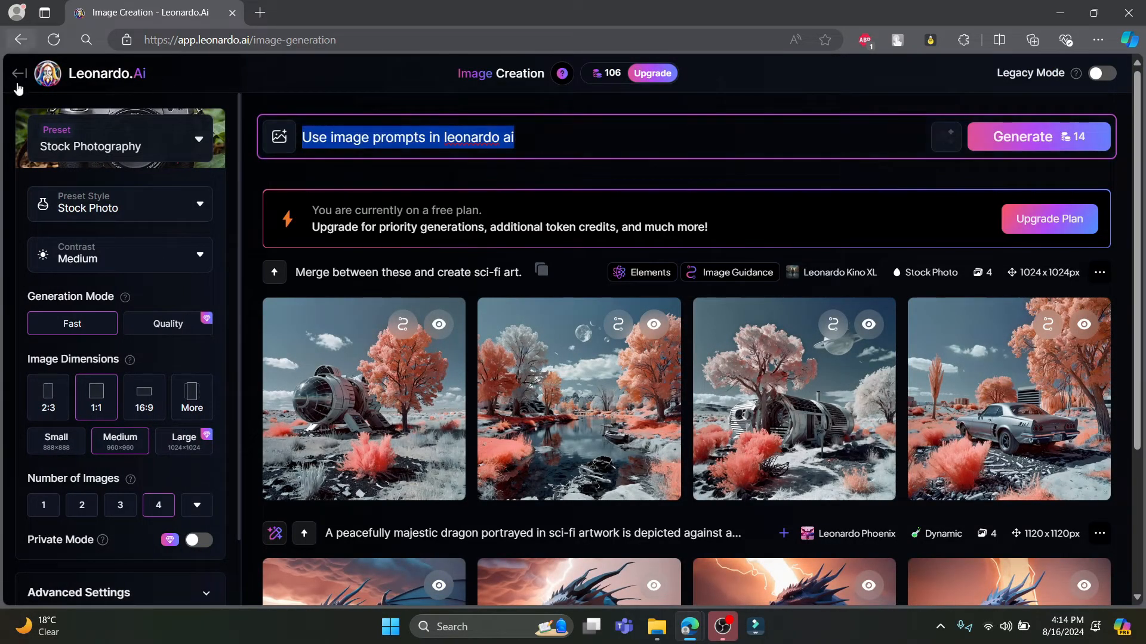
left_click(19, 74)
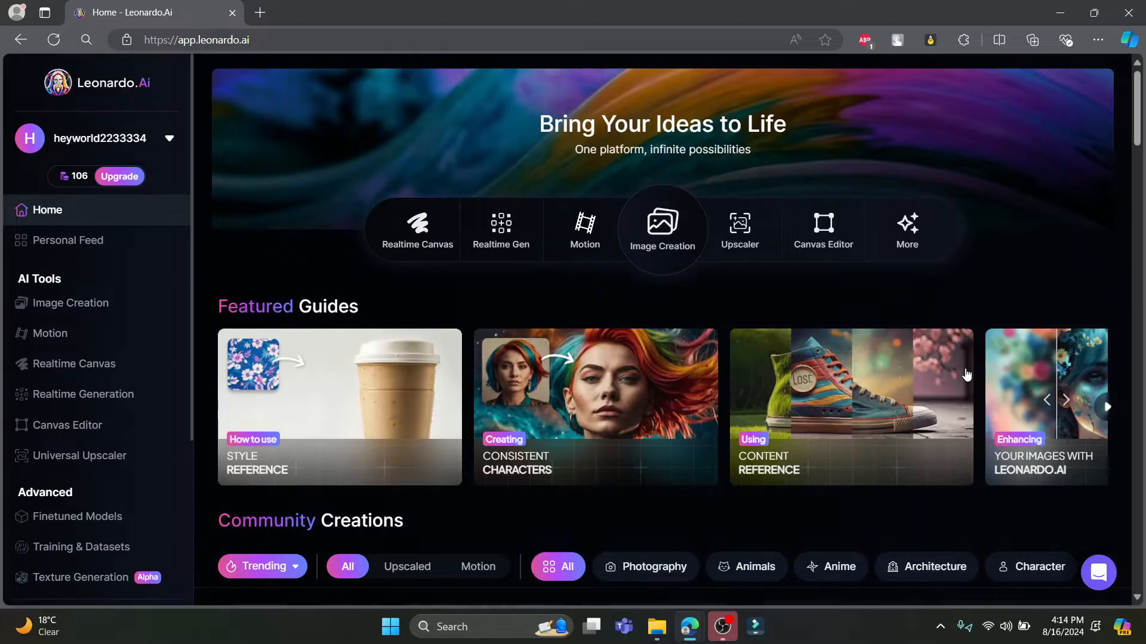
Filter the community creations by Architecture and copy the full prompt of the "Garden in Rainstorm" image
scroll(907, 550, "down", 1)
scroll(907, 548, "down", 5)
scroll(907, 548, "up", 2)
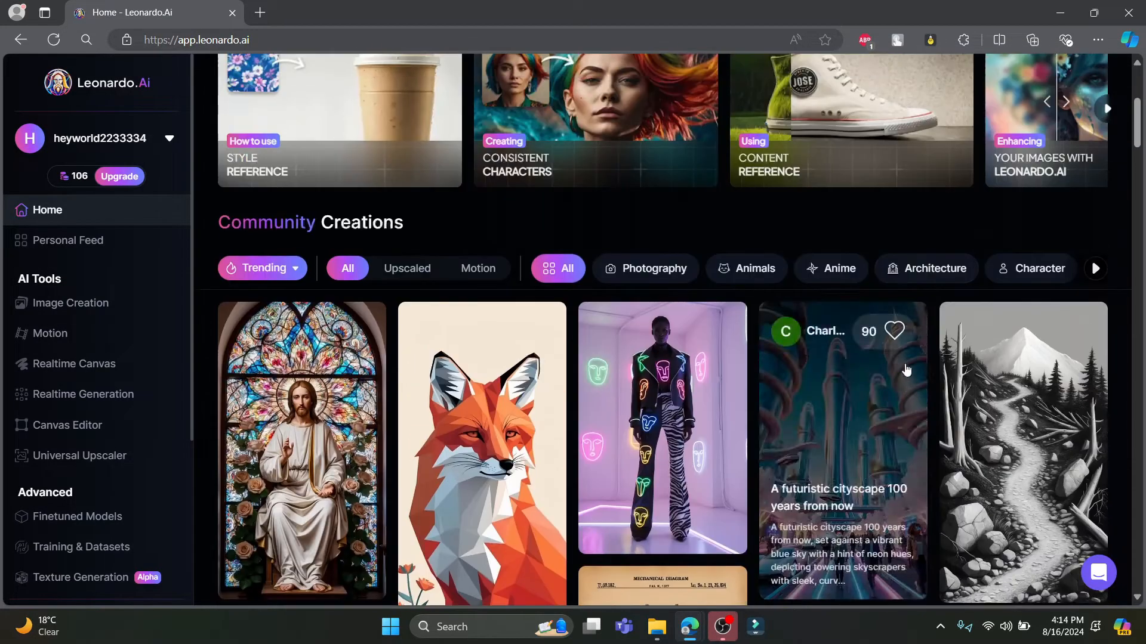
left_click(909, 267)
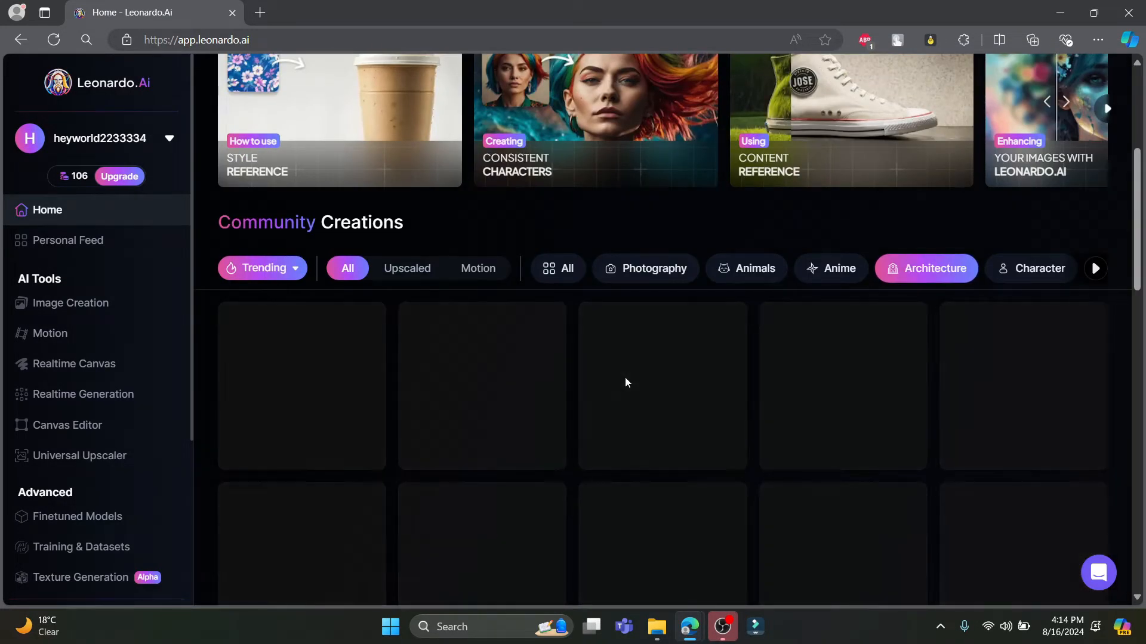
scroll(626, 378, "down", 1)
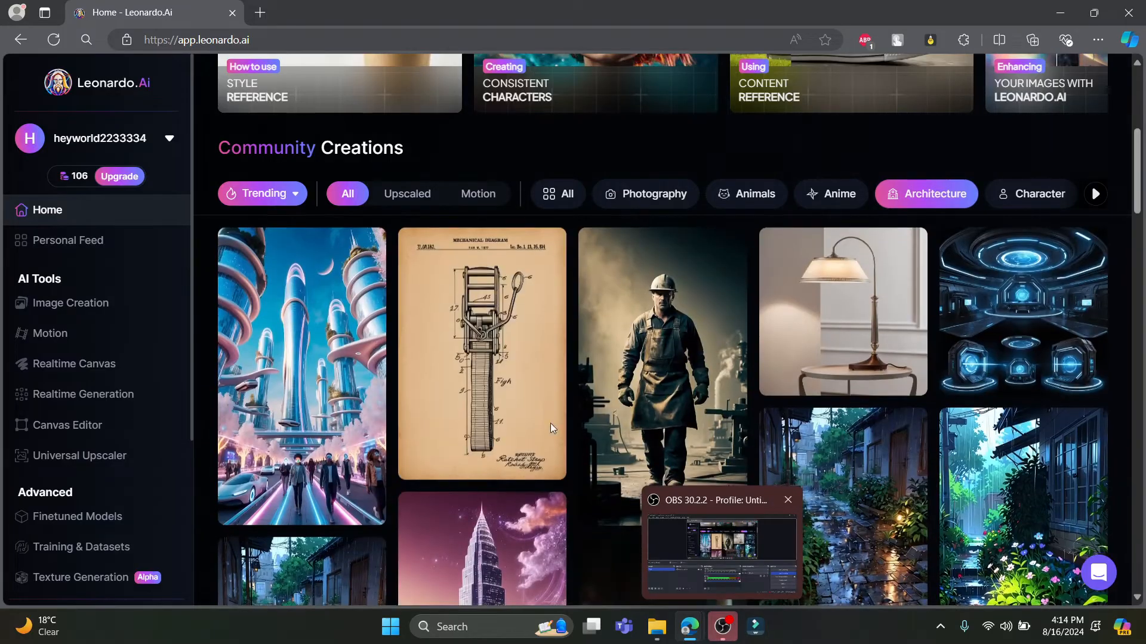
scroll(470, 382, "down", 2)
scroll(471, 382, "down", 2)
left_click(310, 435)
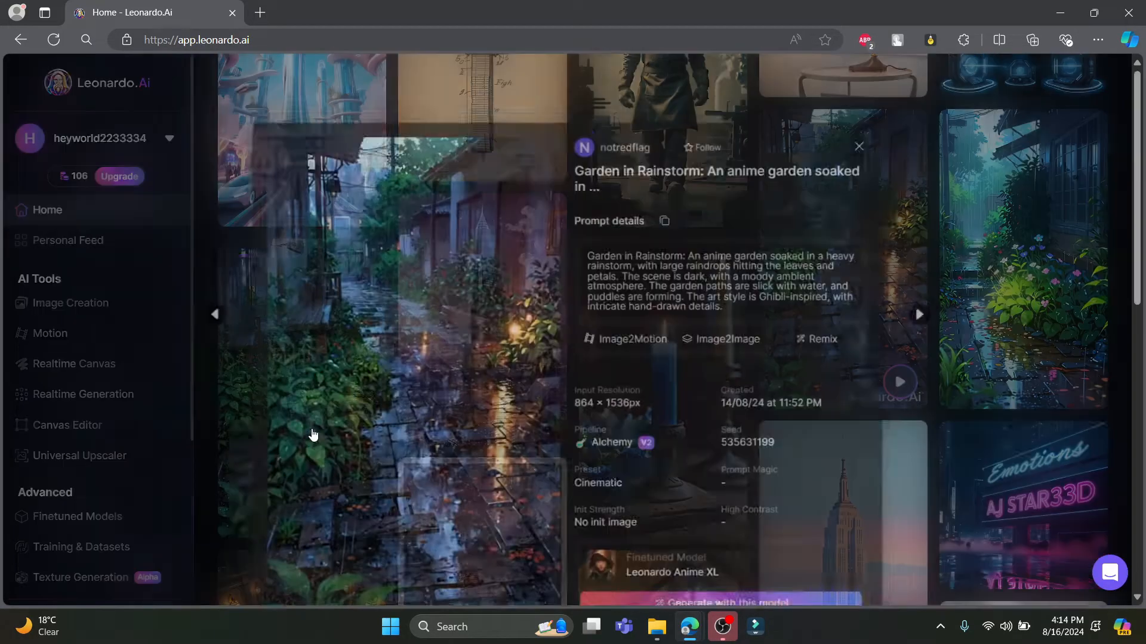
triple_click(733, 286)
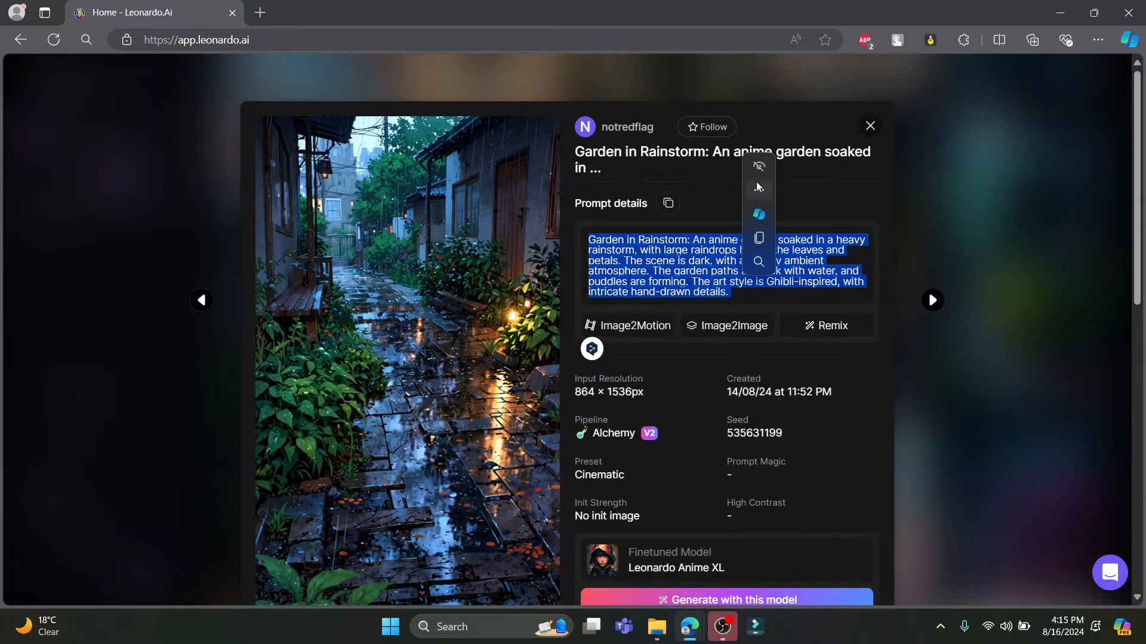
left_click(759, 237)
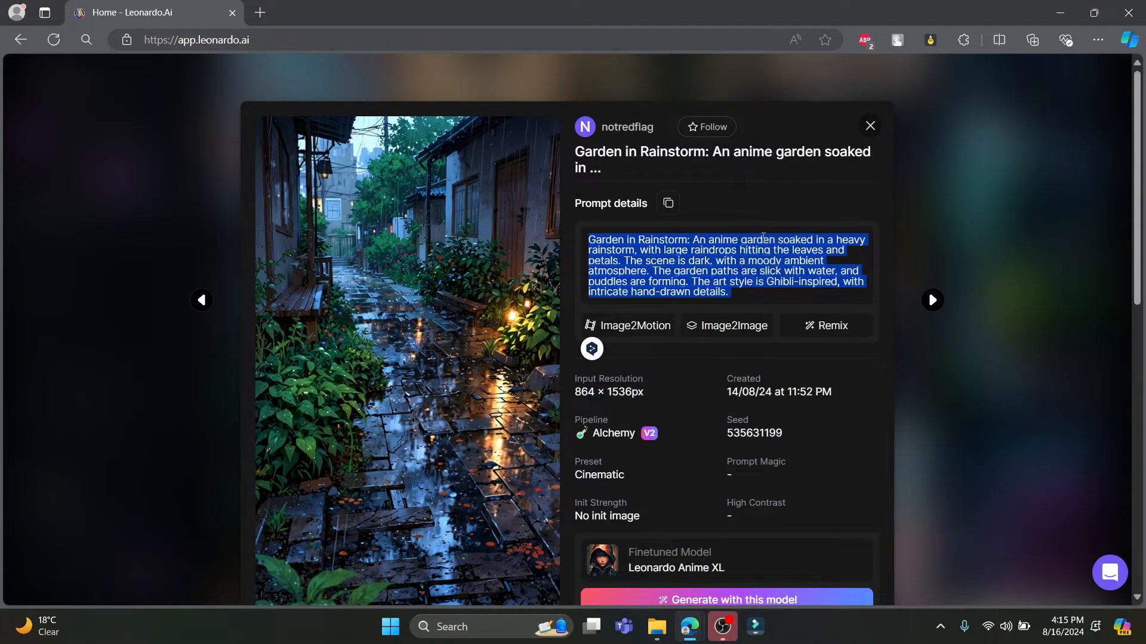
left_click(238, 230)
Replace the Image Creation prompt with the copied "Garden in Rainstorm" text and remove its trailing blank line
scroll(656, 125, "up", 8)
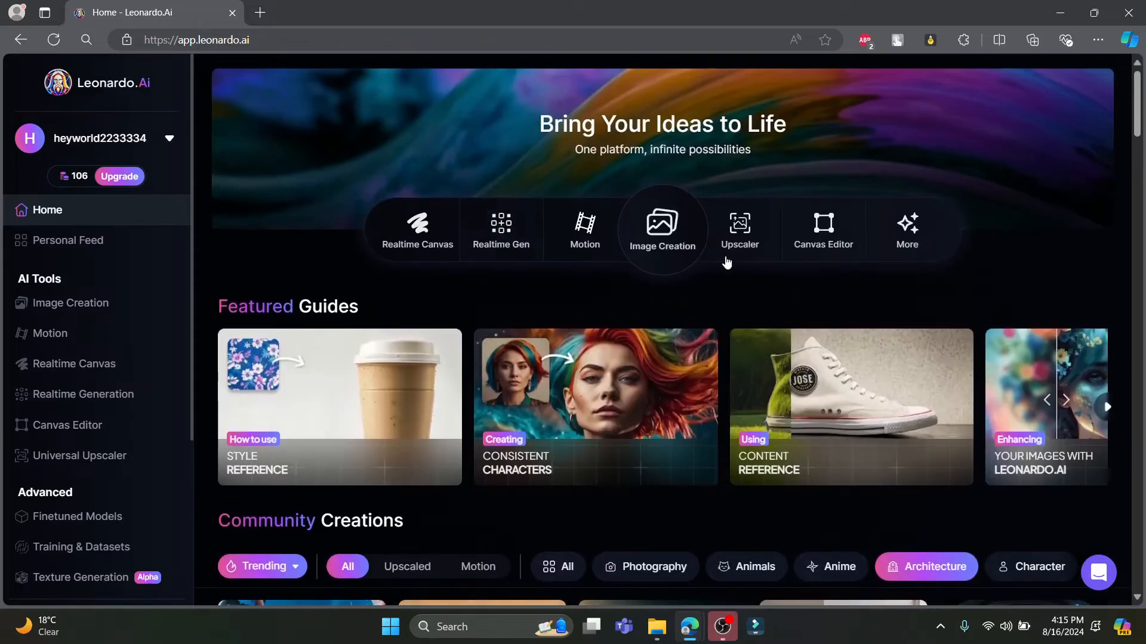
left_click(662, 226)
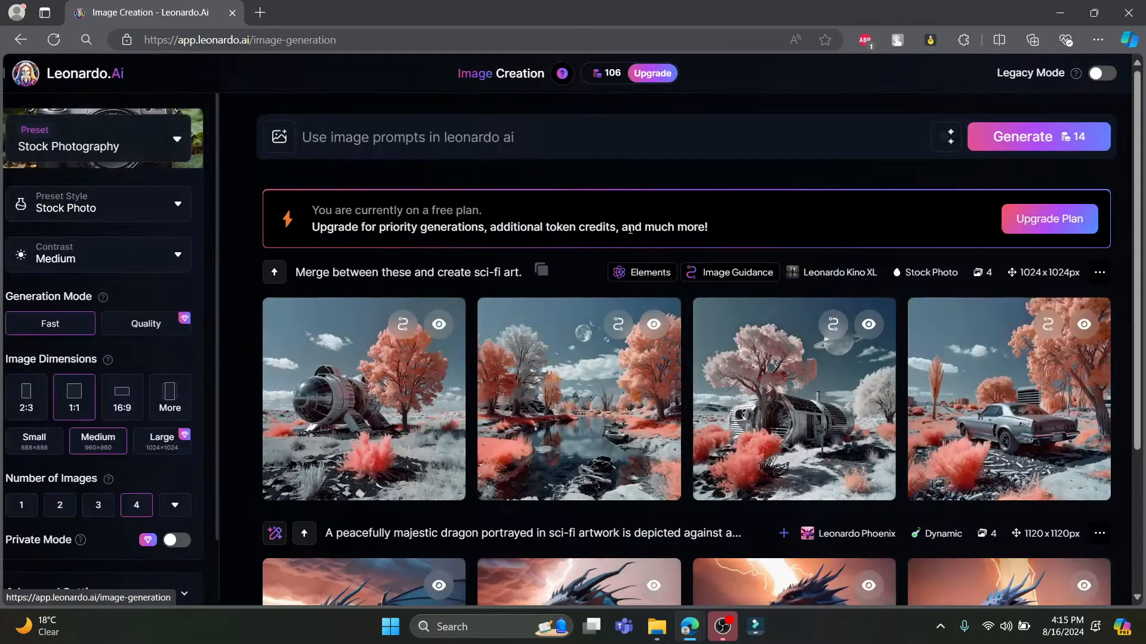
left_click(573, 146)
key("ctrl+a")
key("ctrl+v")
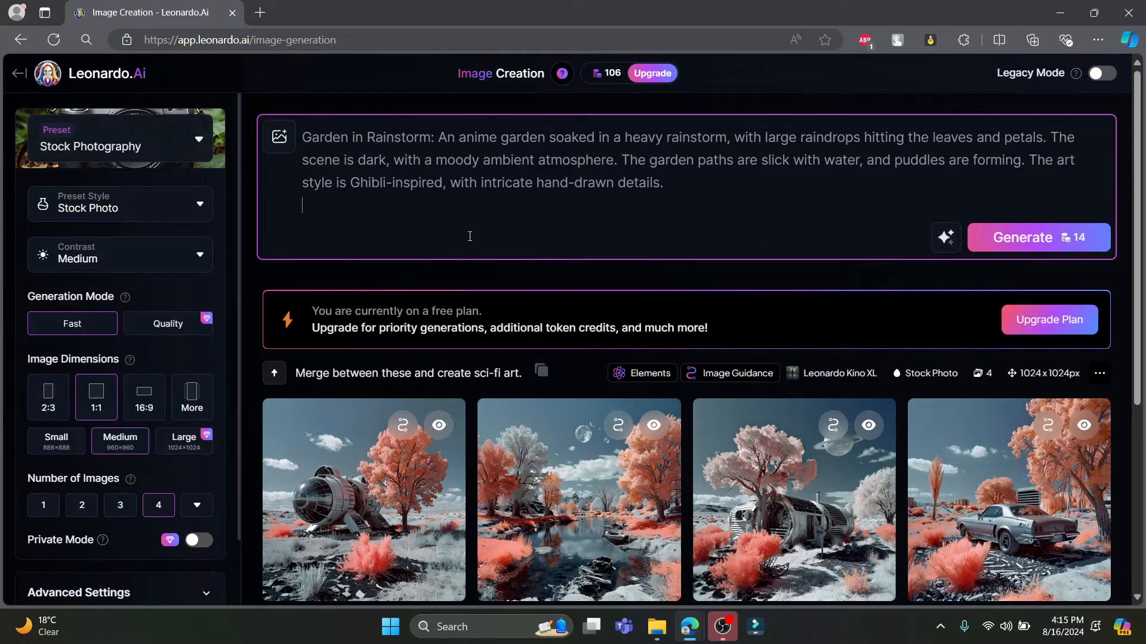
key("BackSpace")
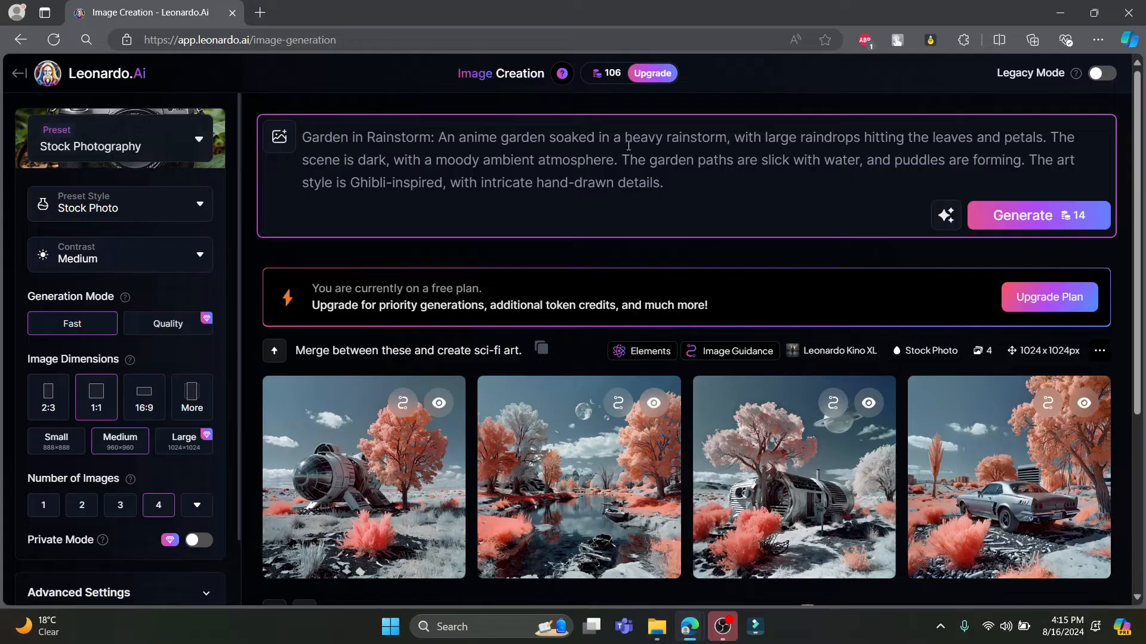
scroll(666, 141, "down", 1)
scroll(700, 155, "up", 1)
left_click_drag(1051, 145, 617, 161)
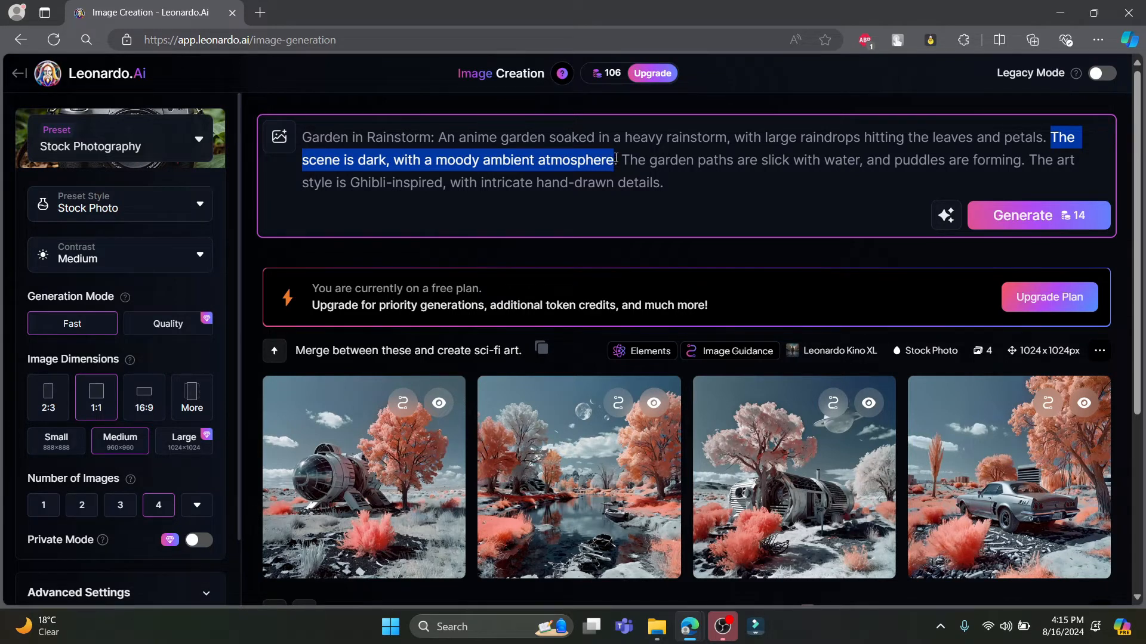
left_click_drag(616, 159, 616, 159)
left_click(561, 160)
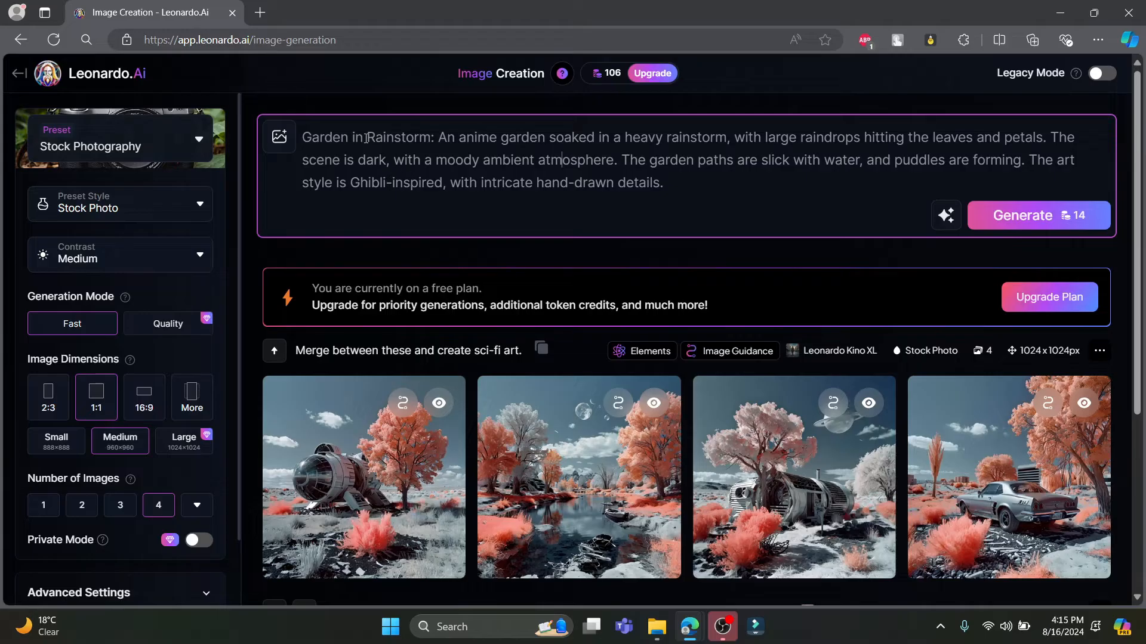
Change "Rainstorm" to "Thunderstorm" in the prompt's opening title so it reads "Garden in Thunderstorm:"
left_click_drag(366, 138, 401, 139)
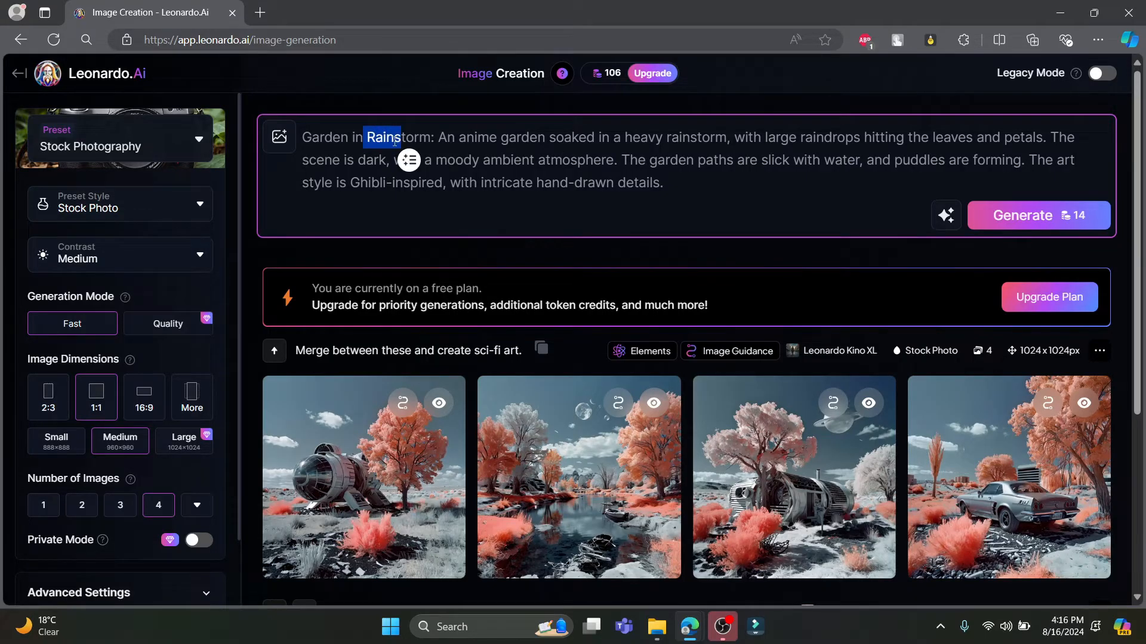
type("Thunder")
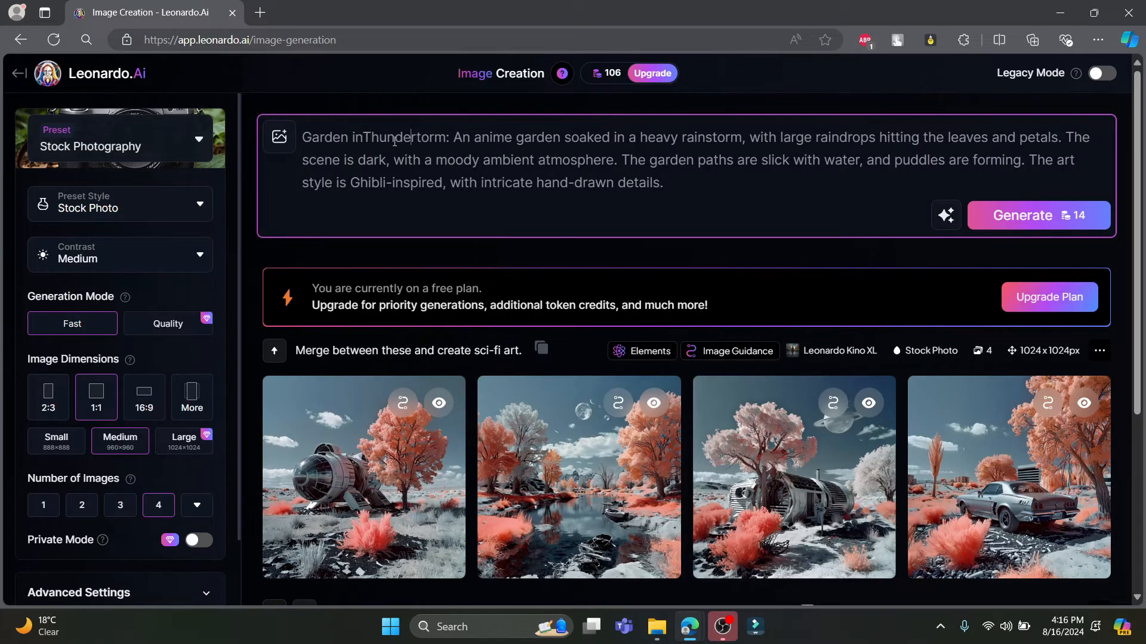
type("storm:")
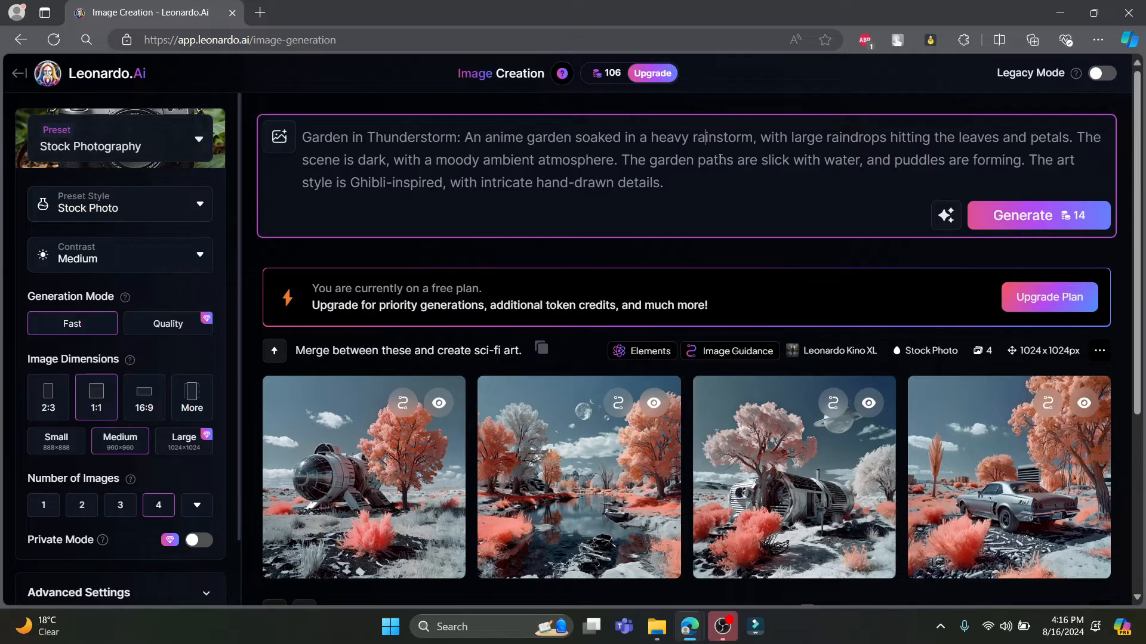
Change "rainstorm" to "thunderstorm" in the prompt's description so it reads "soaked in a heavy thunderstorm"
key("BackSpace")
key("BackSpace")
key("BackSpace")
key("BackSpace")
key("BackSpace")
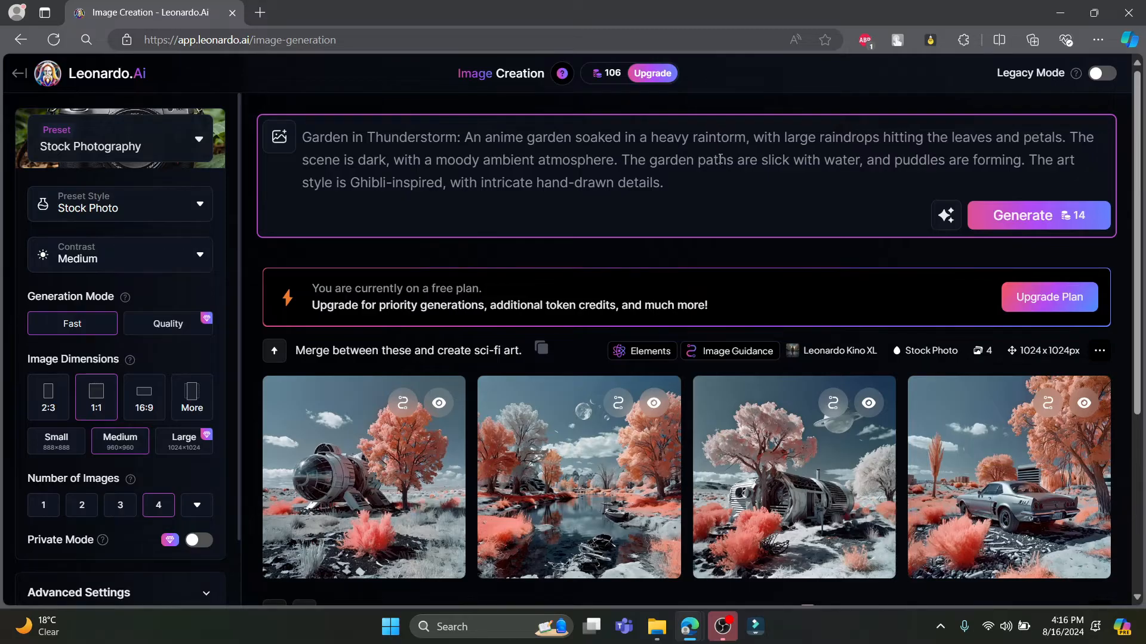
type("thunders")
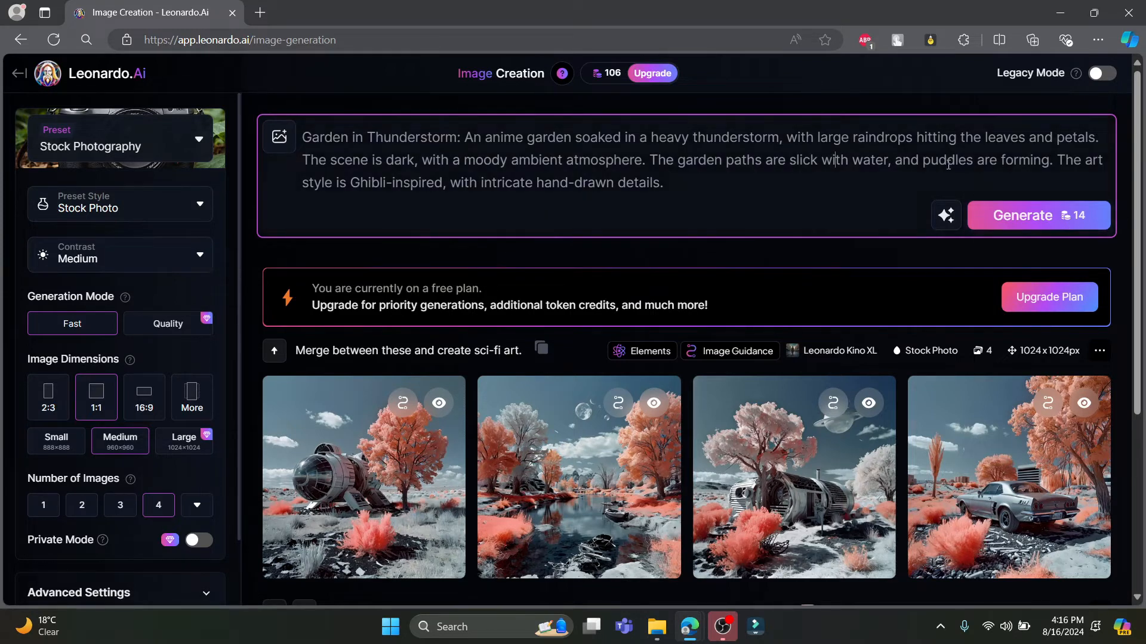
Look at the prompt's AI assistance options, open Edit With AI, and go back without entering a change
left_click(951, 217)
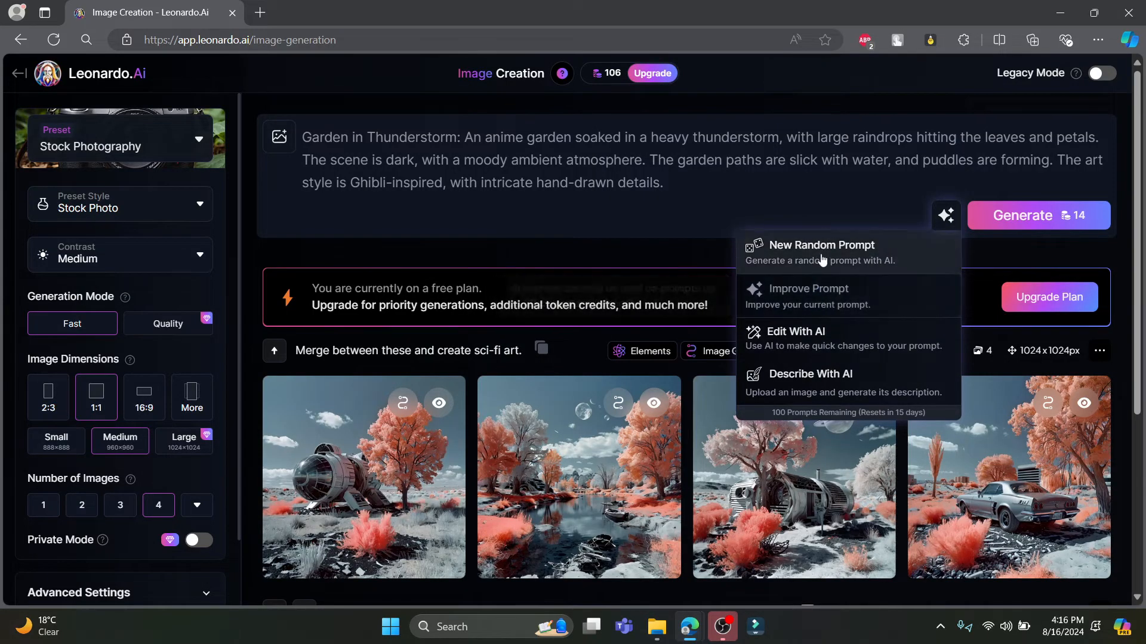
left_click(819, 336)
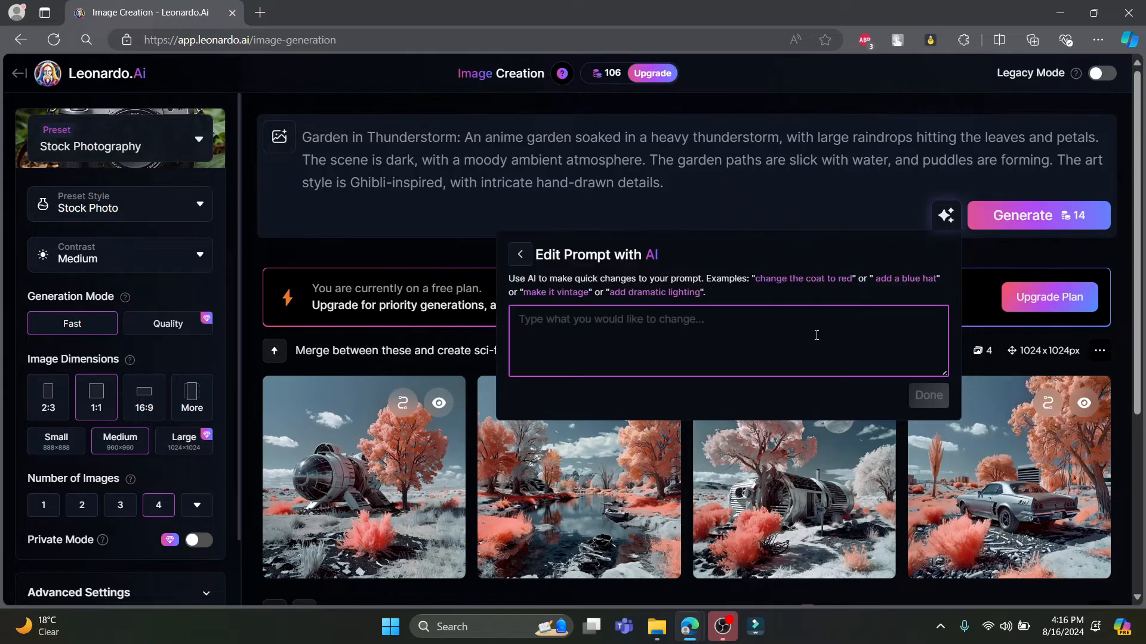
left_click(520, 254)
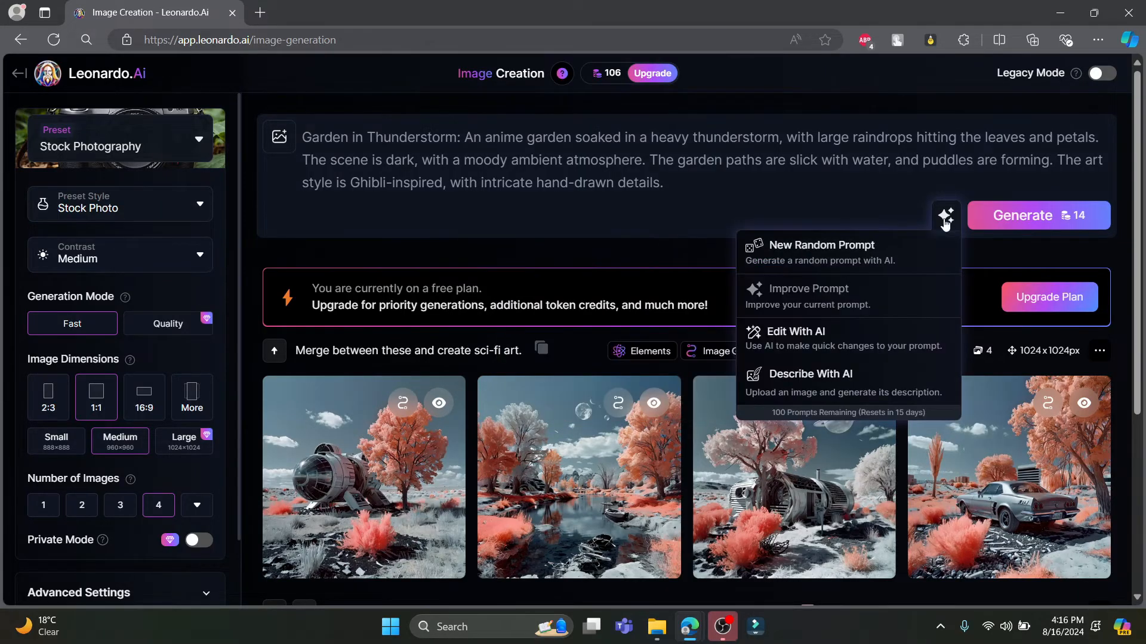
Generate four images from the edited "Garden in Thunderstorm" prompt and look over the results
left_click(1053, 218)
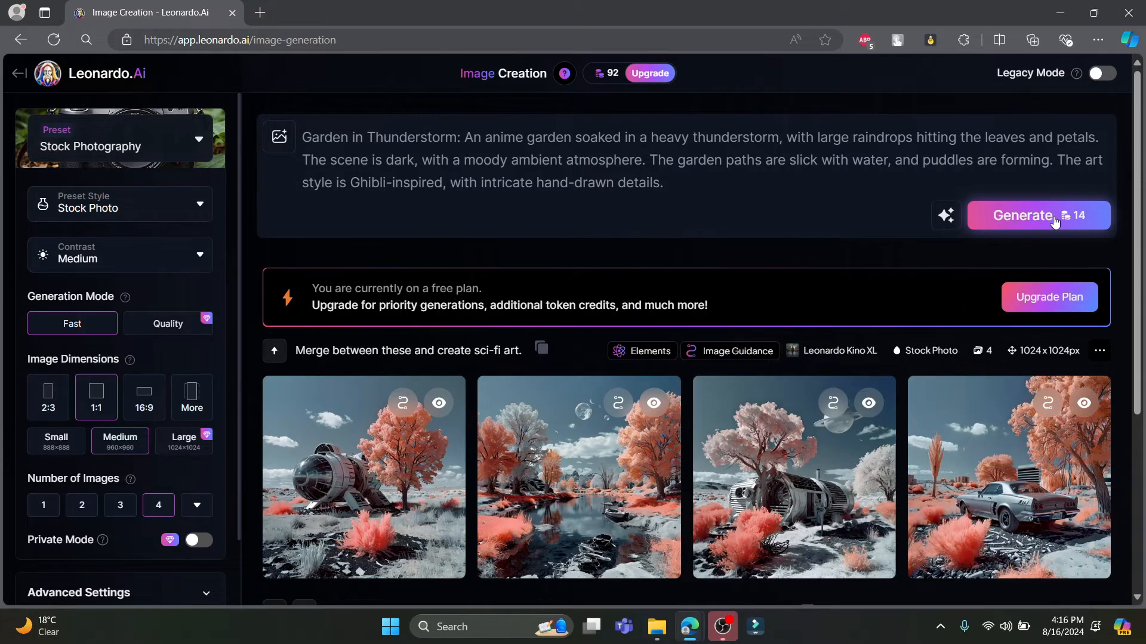
mouse_move(607, 84)
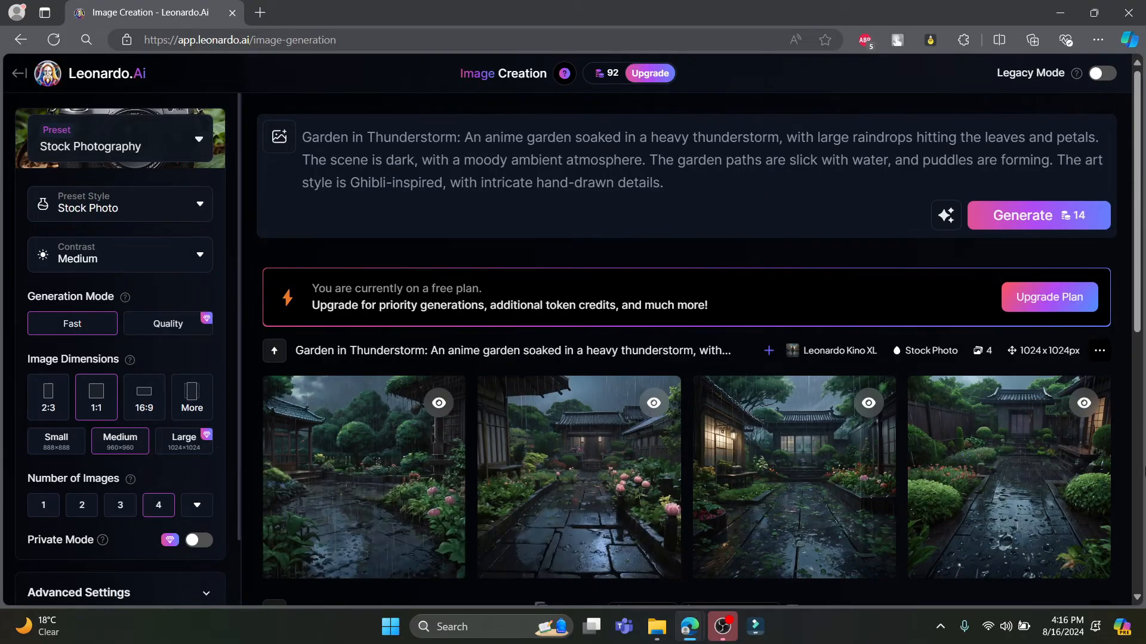
scroll(389, 457, "down", 3)
scroll(389, 457, "up", 3)
View the generated garden images enlarged one after another, close the preview and return to the home page
left_click(389, 457)
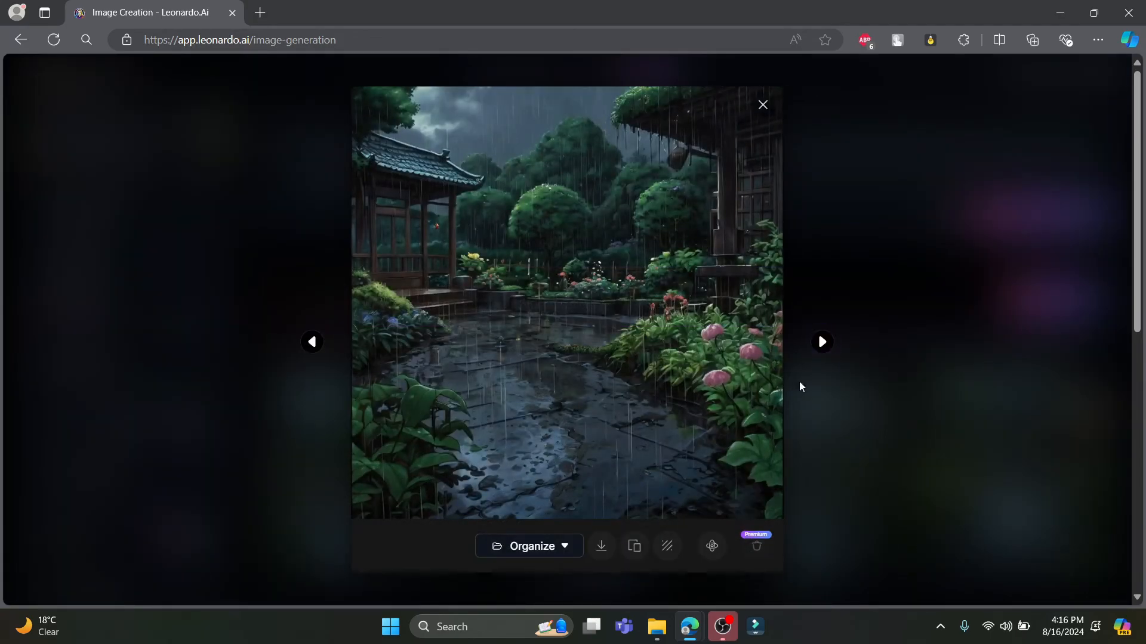
left_click(820, 343)
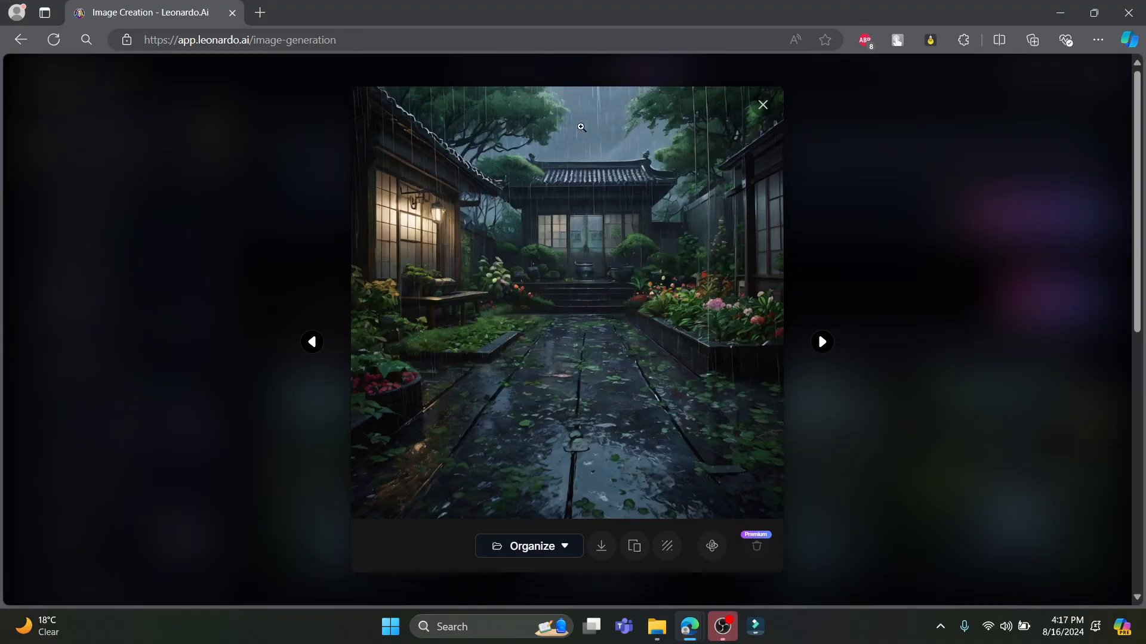
left_click(763, 105)
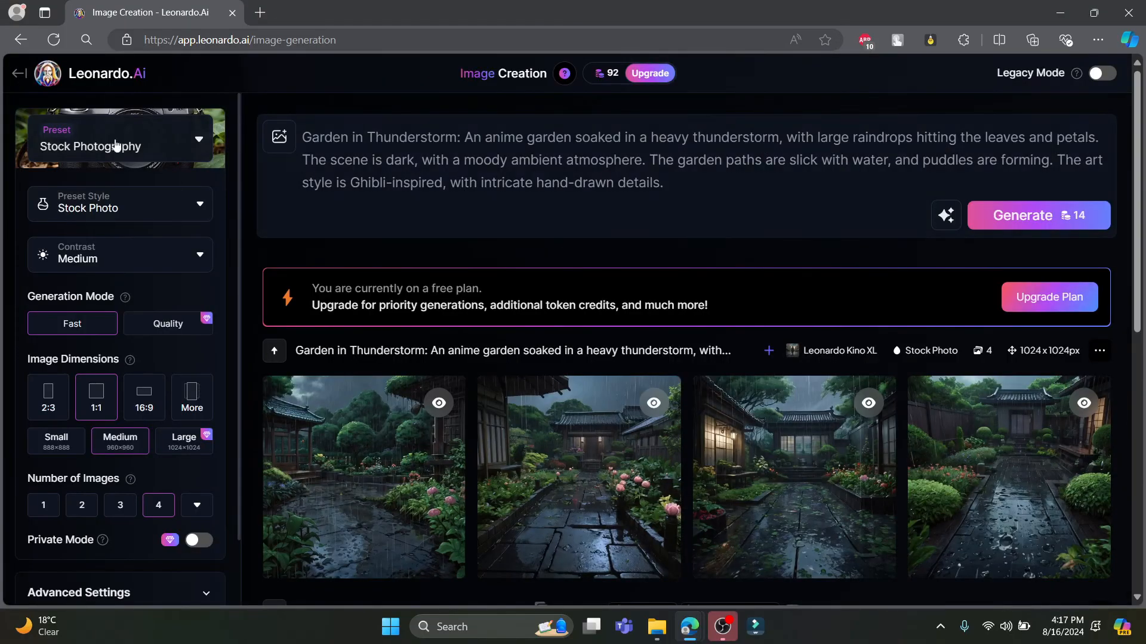
left_click(18, 73)
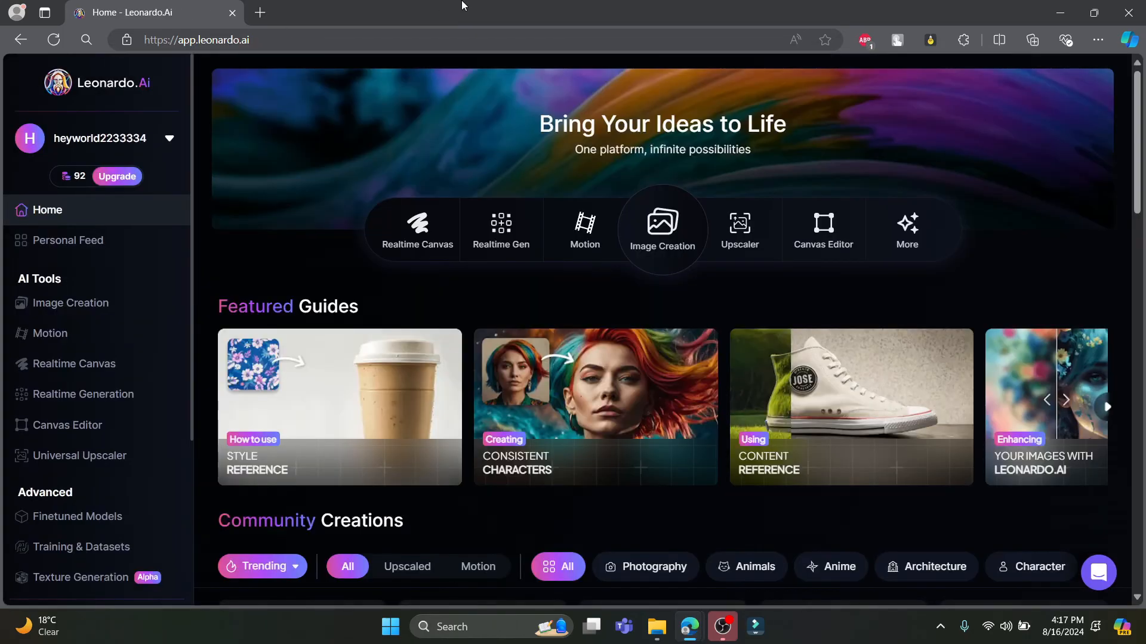